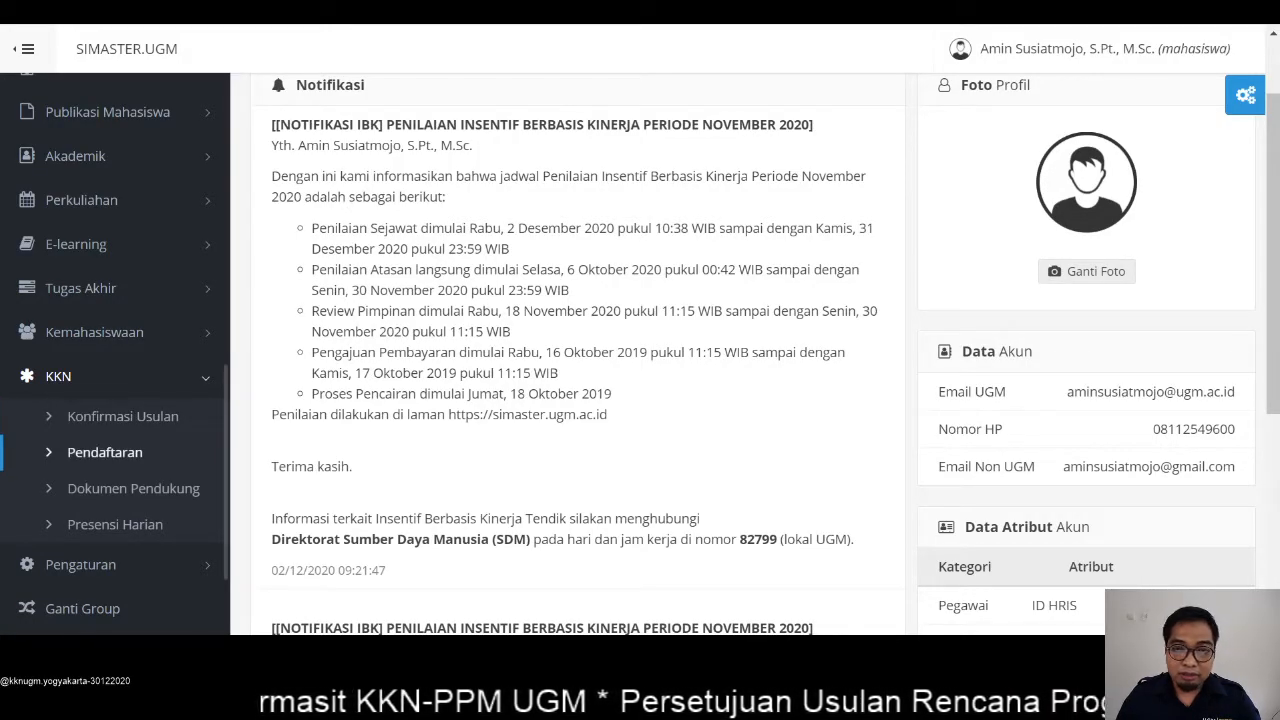
# Open the Persetujuan Usulan Rencana Program stage from the KKN registration stages
pyautogui.click(110, 452)
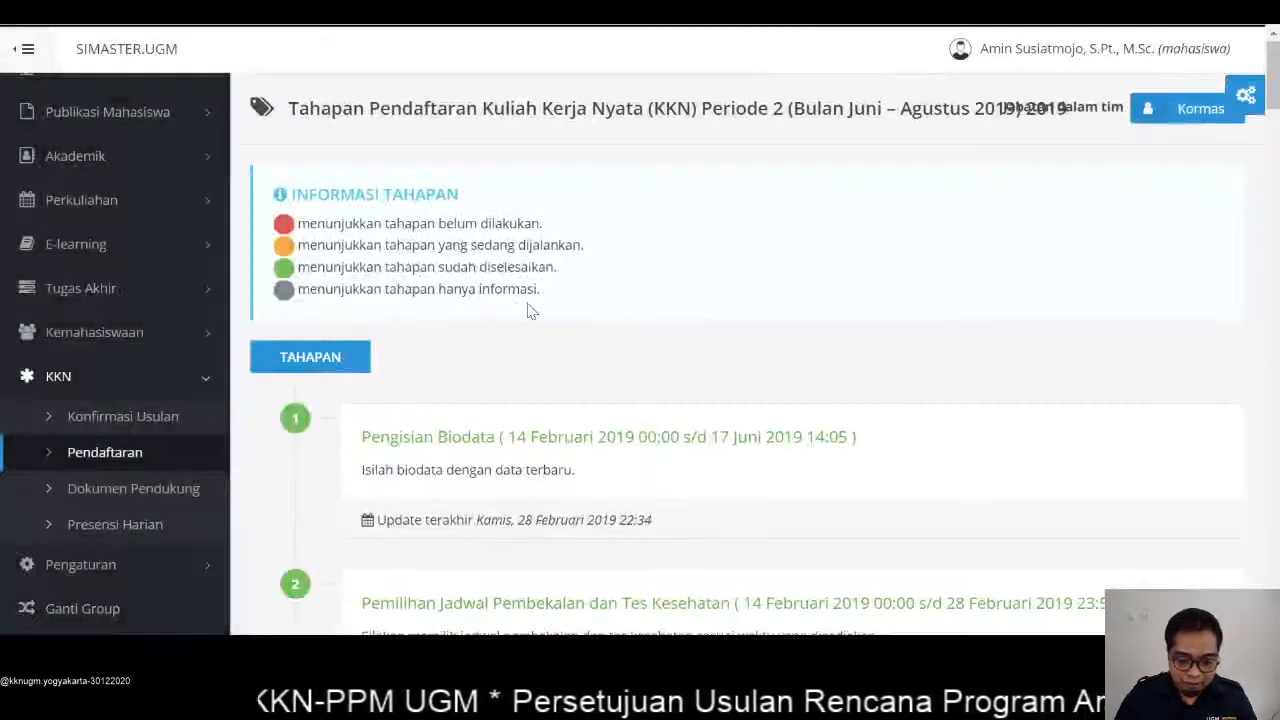
pyautogui.scroll(-10, 530, 320)
pyautogui.scroll(-20, 545, 352)
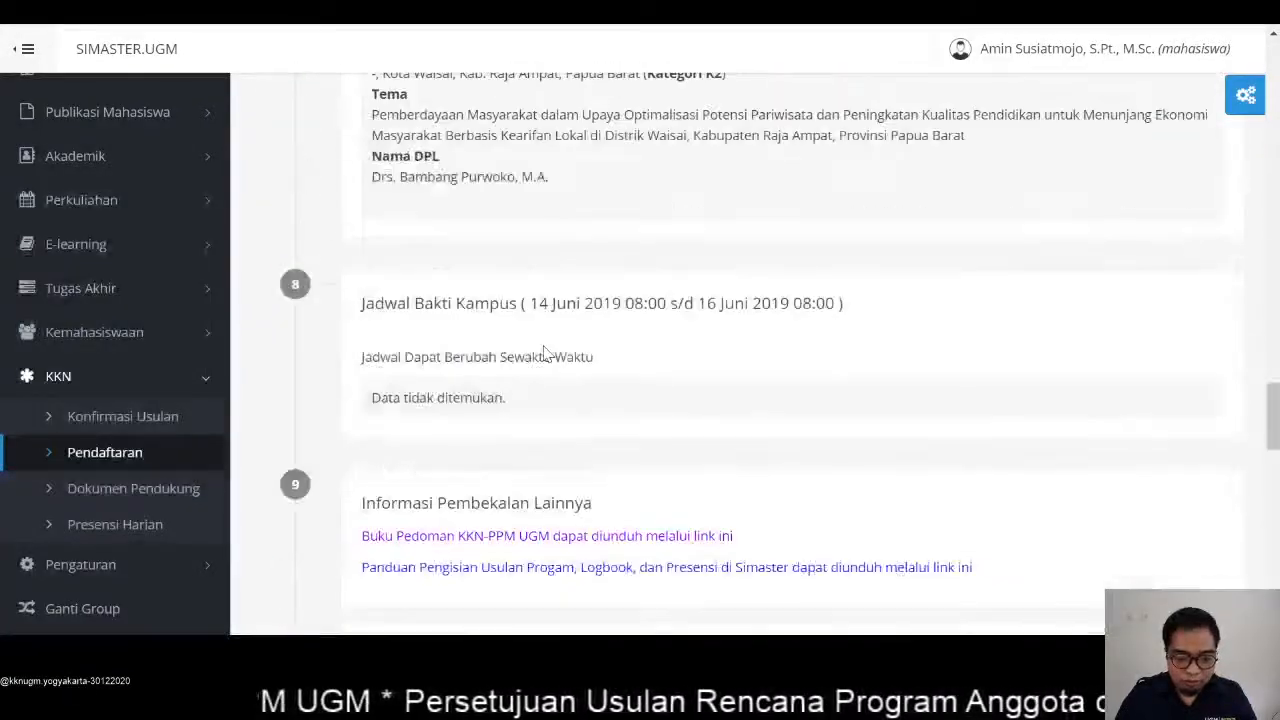
pyautogui.scroll(-5, 545, 355)
pyautogui.scroll(3, 543, 360)
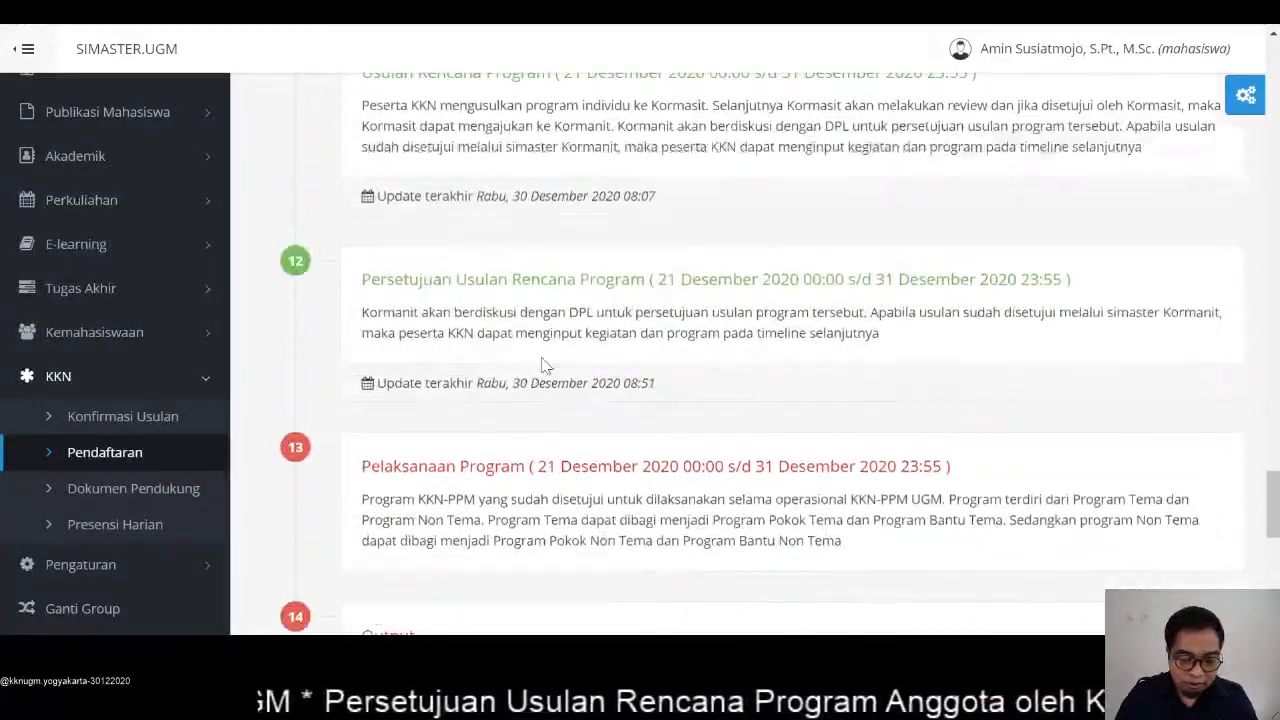
pyautogui.click(519, 284)
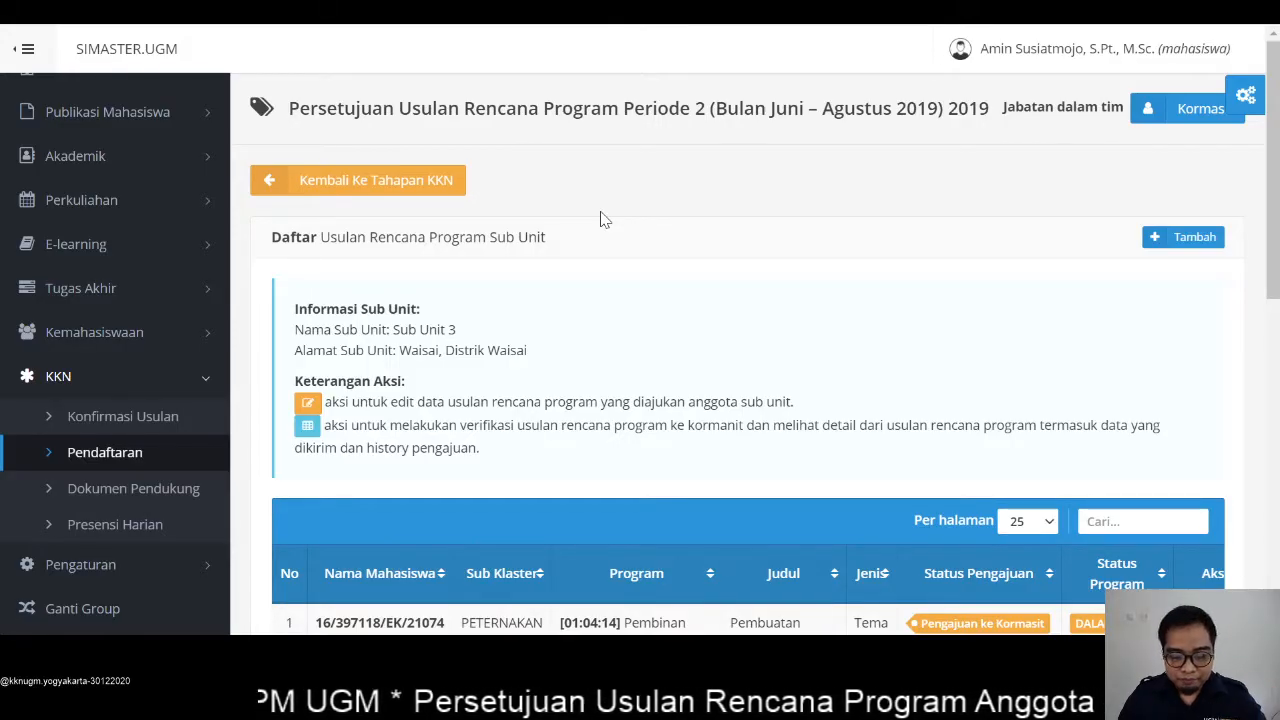
# Examine the sub-unit's list of program proposals, including their submission status, program status and available actions
pyautogui.scroll(-3, 624, 220)
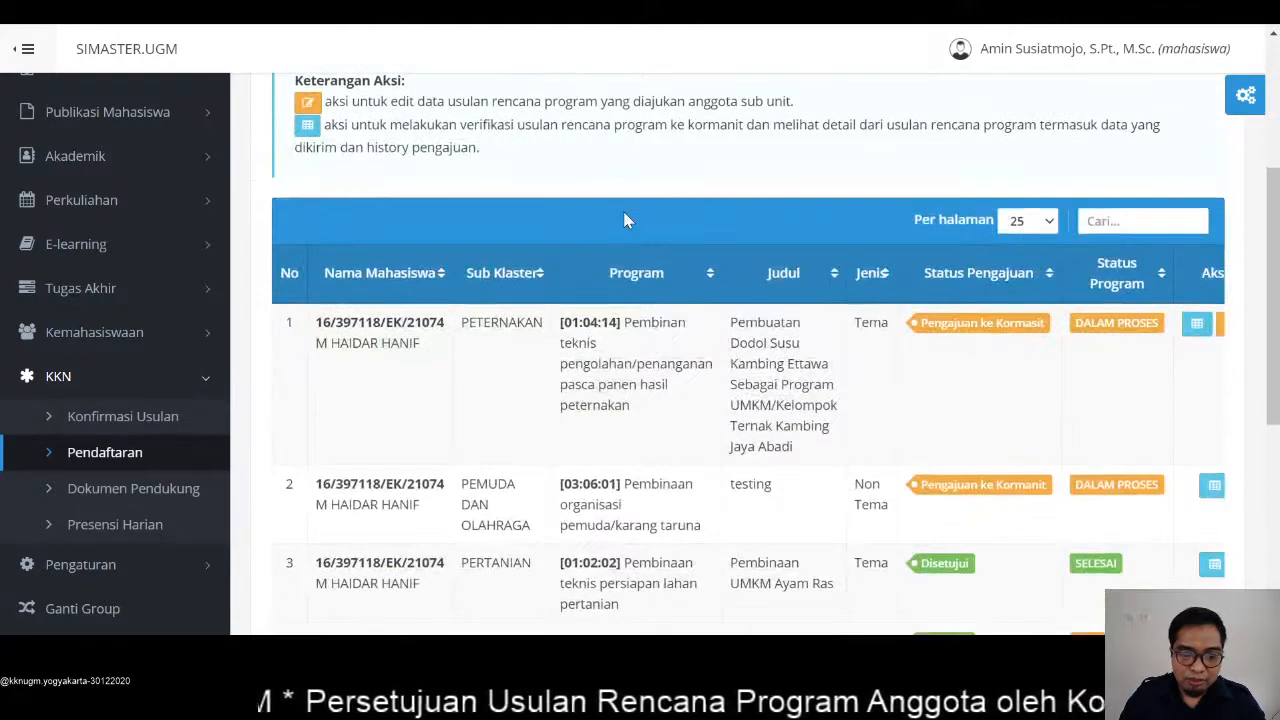
pyautogui.scroll(-2, 624, 220)
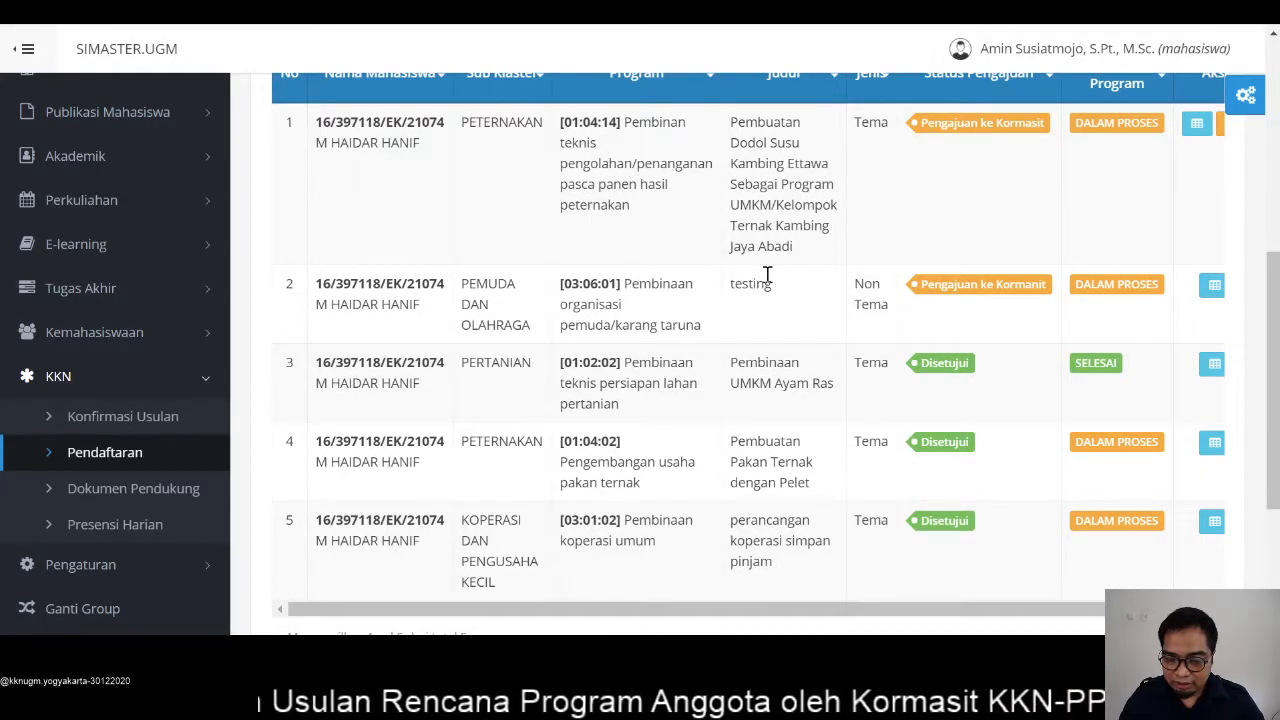
pyautogui.scroll(-2, 767, 275)
pyautogui.scroll(2, 767, 275)
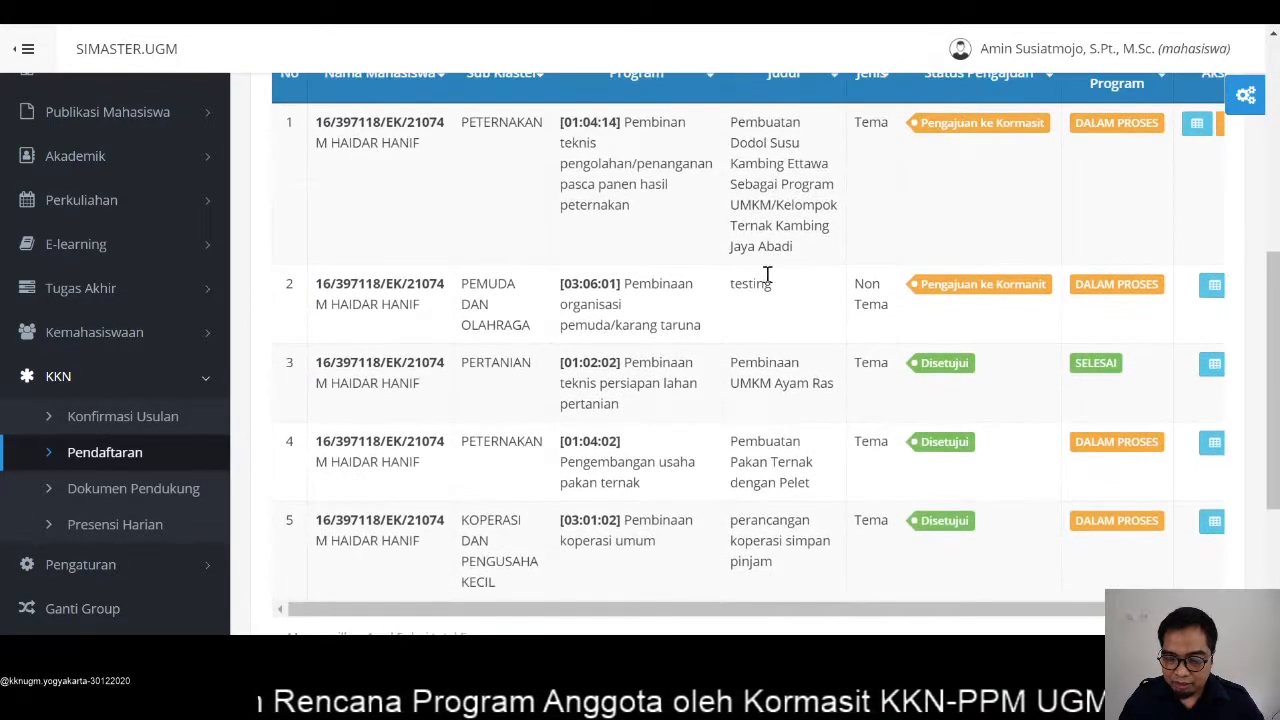
pyautogui.scroll(1, 767, 275)
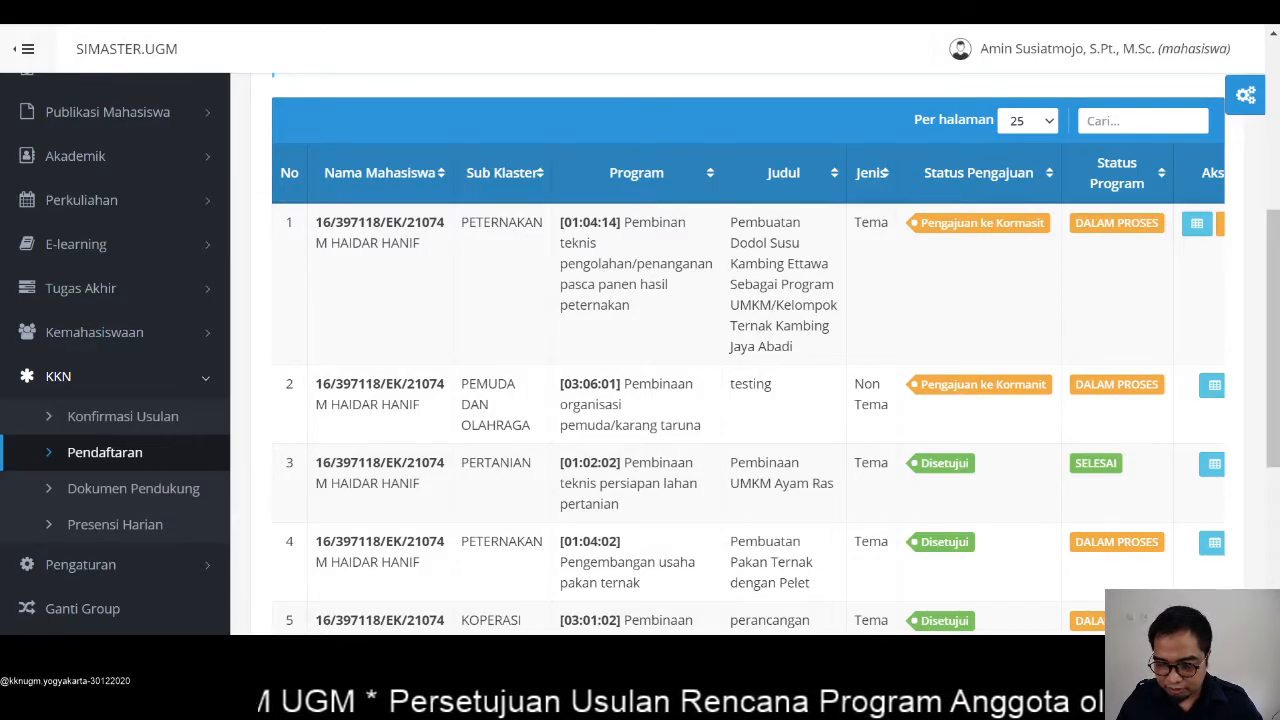
pyautogui.moveTo(1272, 372); pyautogui.dragTo(1268, 537)
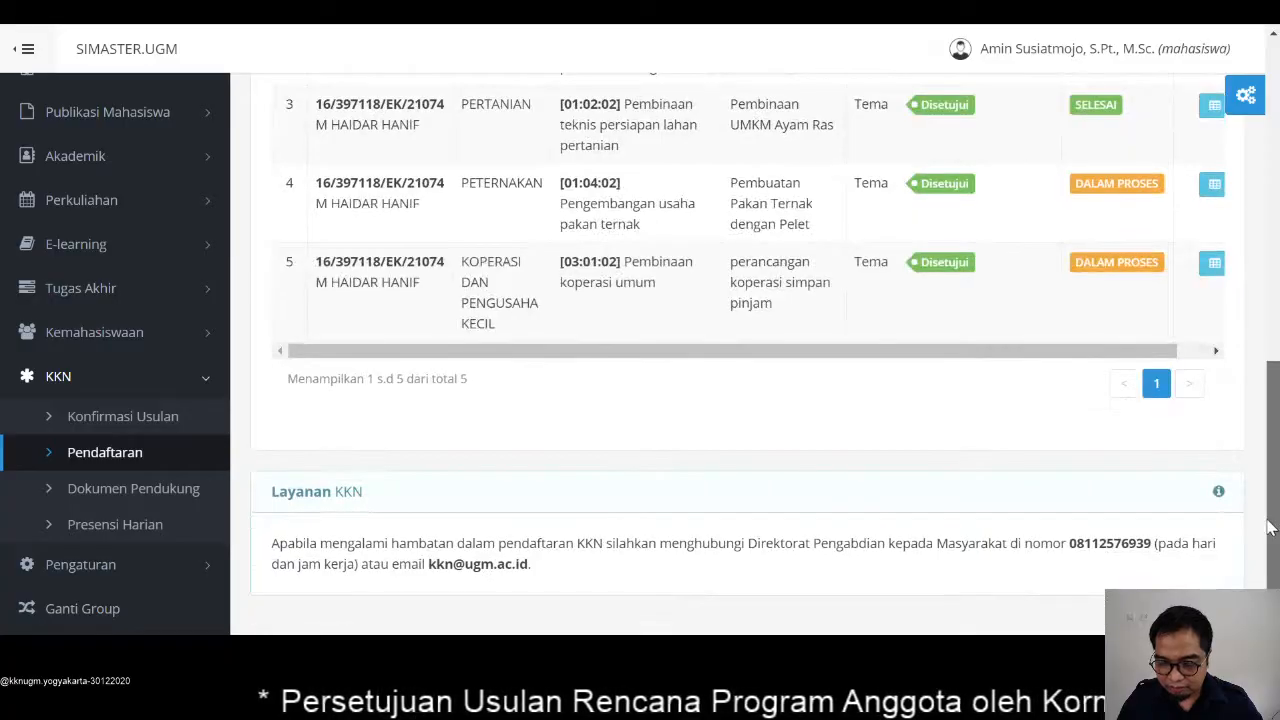
pyautogui.scroll(2, 1268, 537)
pyautogui.moveTo(1145, 492); pyautogui.dragTo(1188, 506)
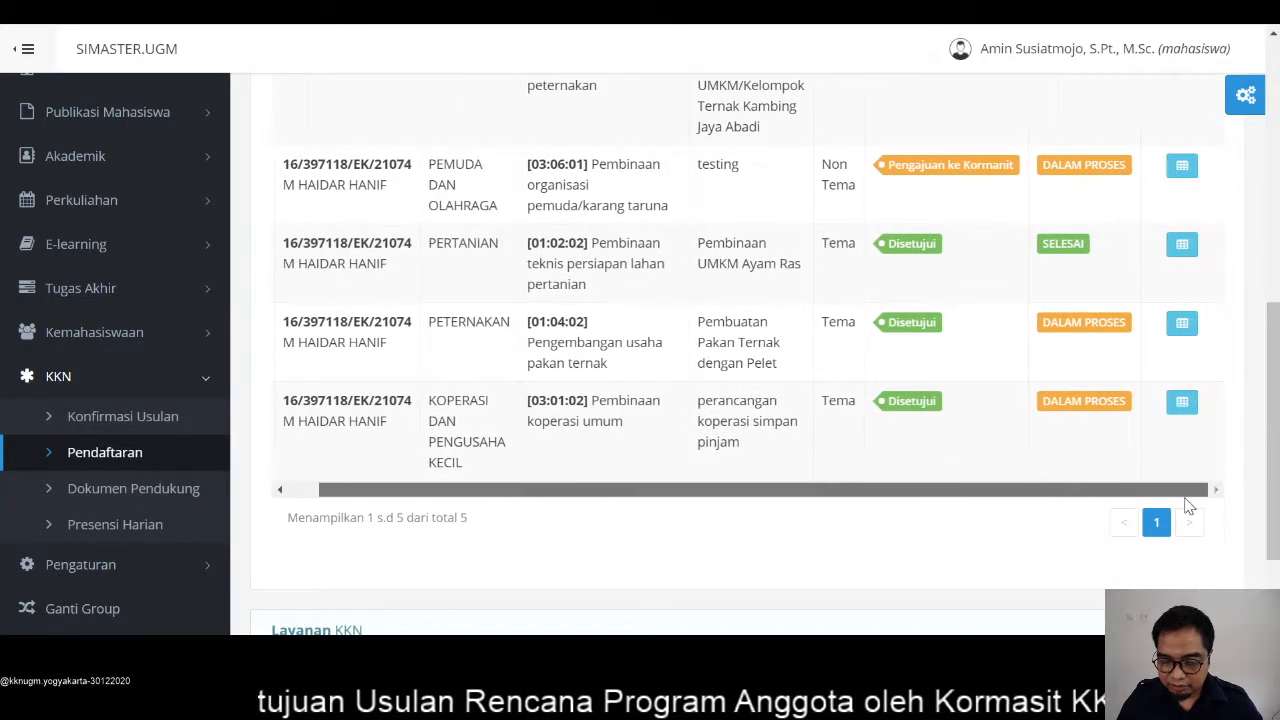
pyautogui.scroll(4, 1160, 330)
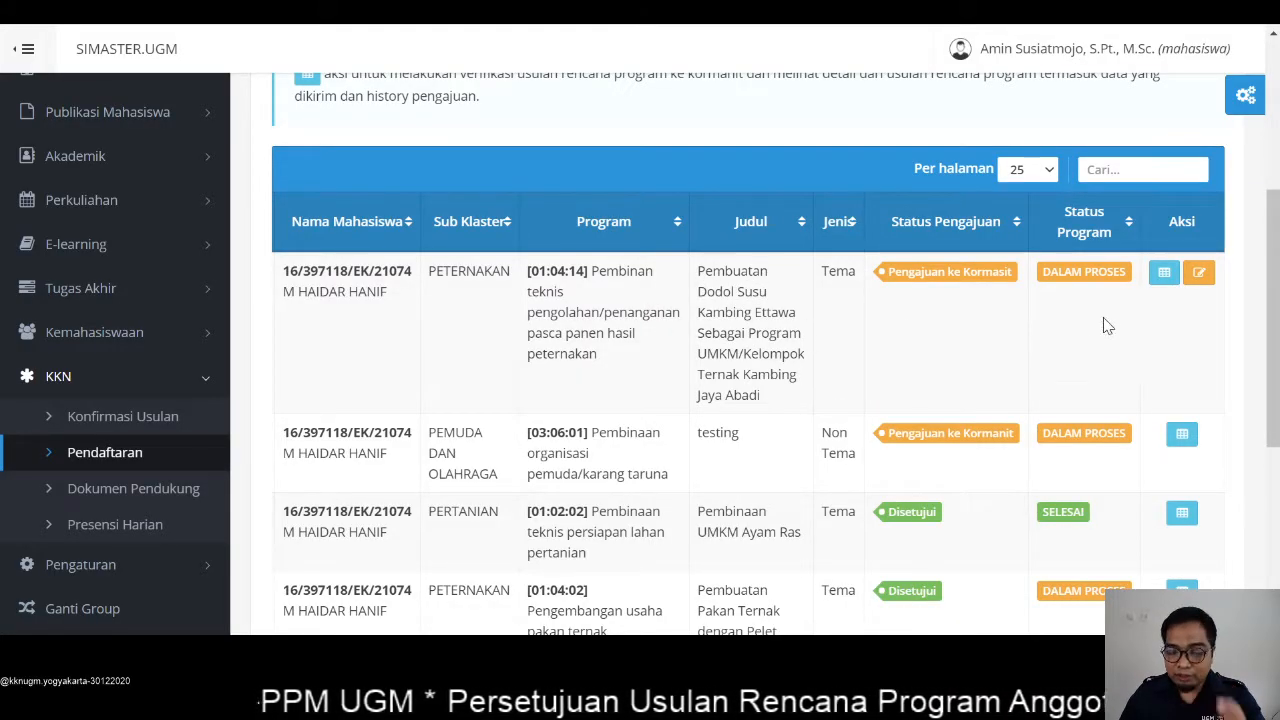
# Open the [01:04:14] PETERNAKAN proposal about Dodol Susu Kambing Ettawa for editing and review its form through to Sumber Dana
pyautogui.click(1199, 275)
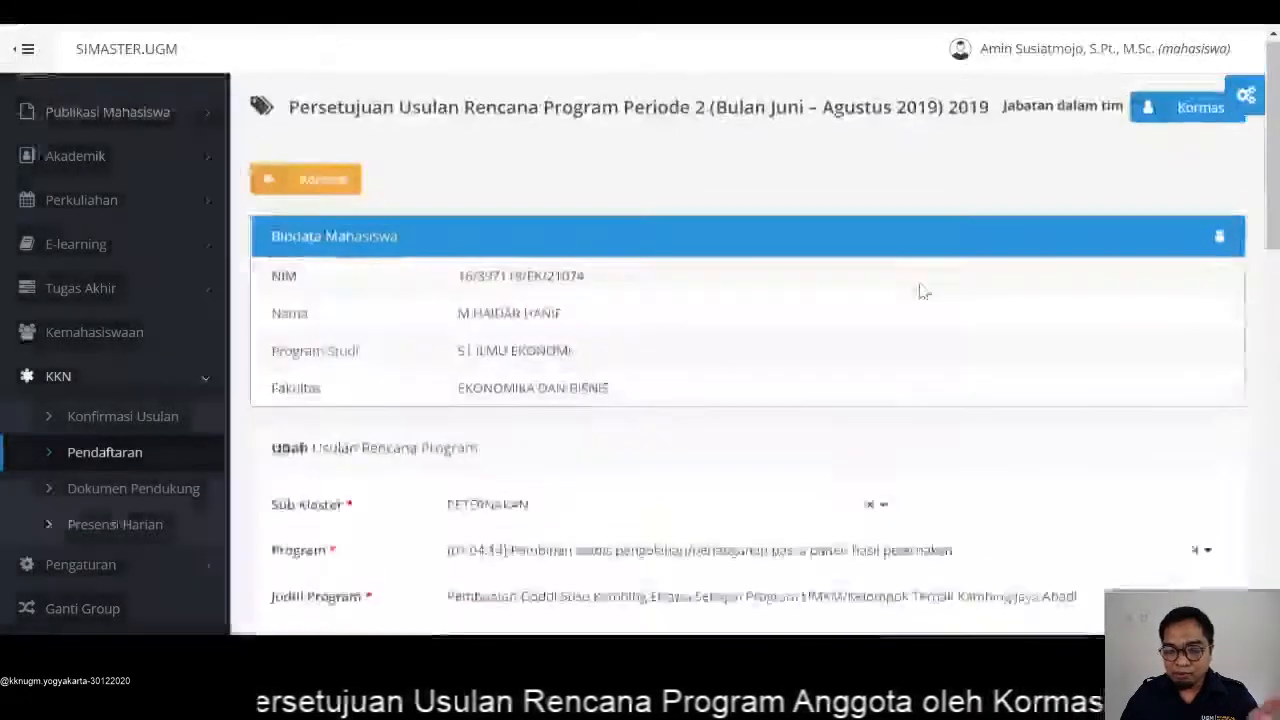
pyautogui.scroll(-2, 920, 294)
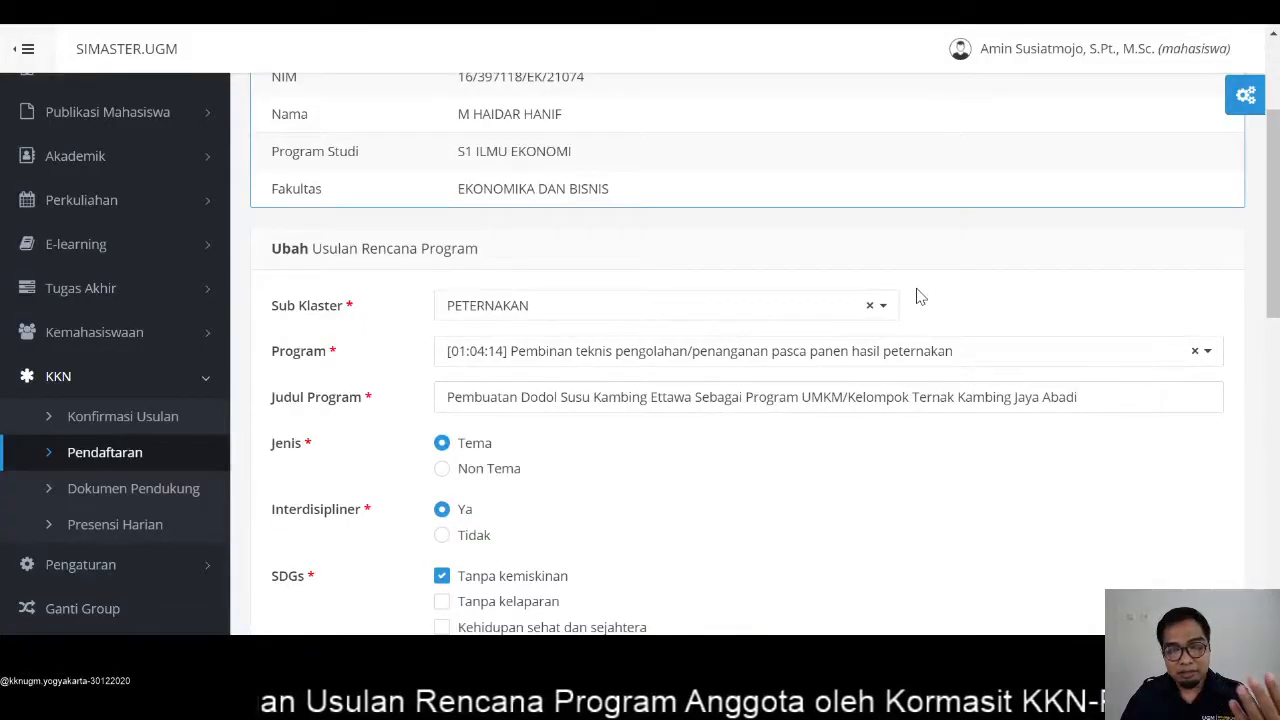
pyautogui.scroll(-3, 920, 298)
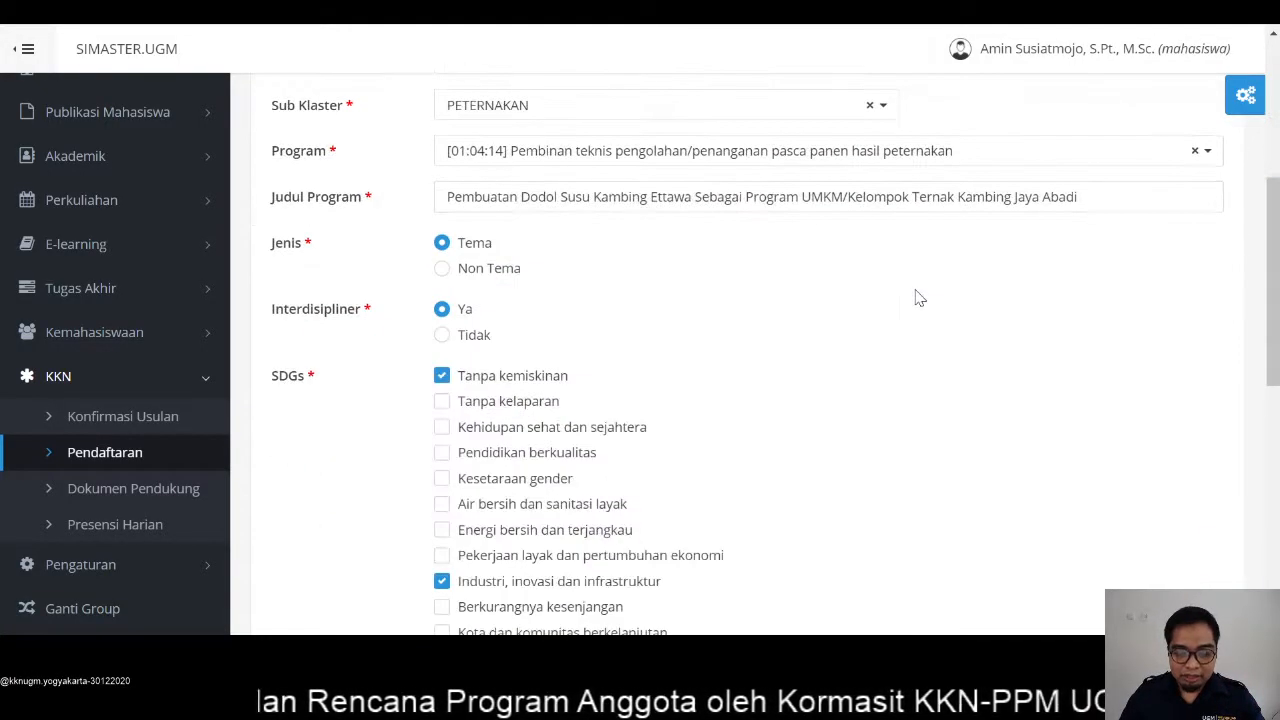
pyautogui.scroll(-3, 920, 298)
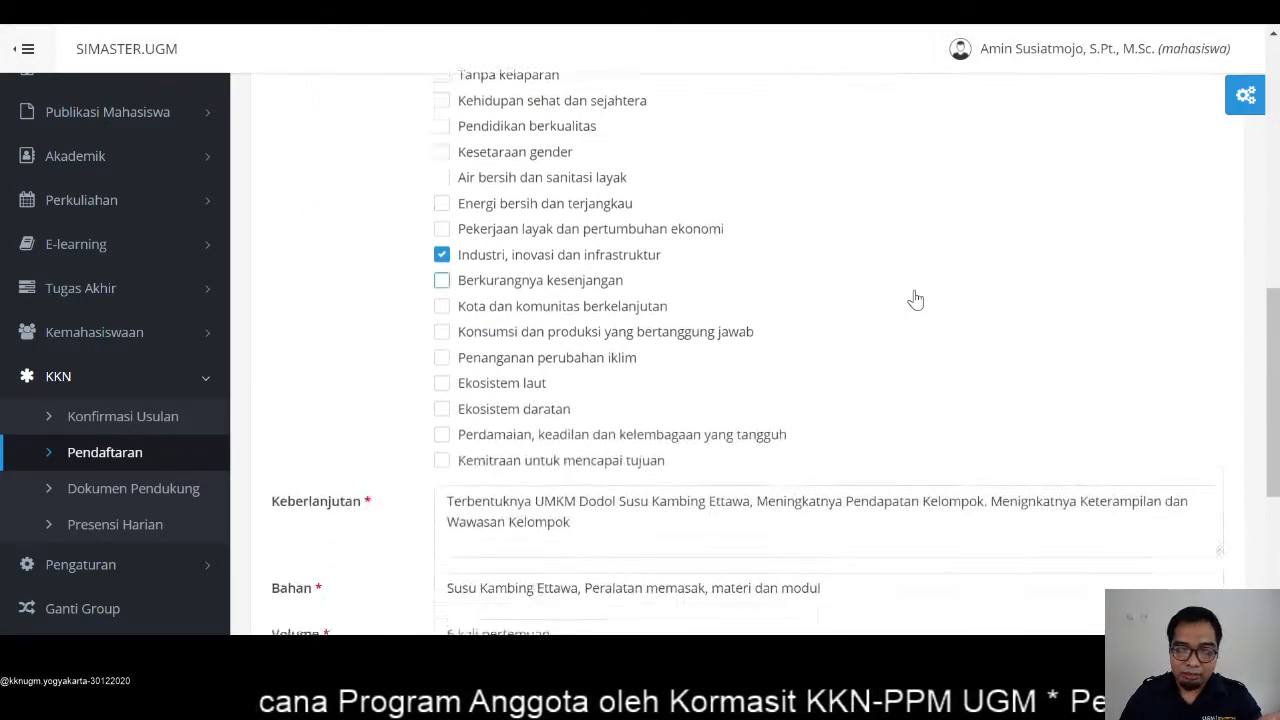
pyautogui.scroll(-1, 915, 299)
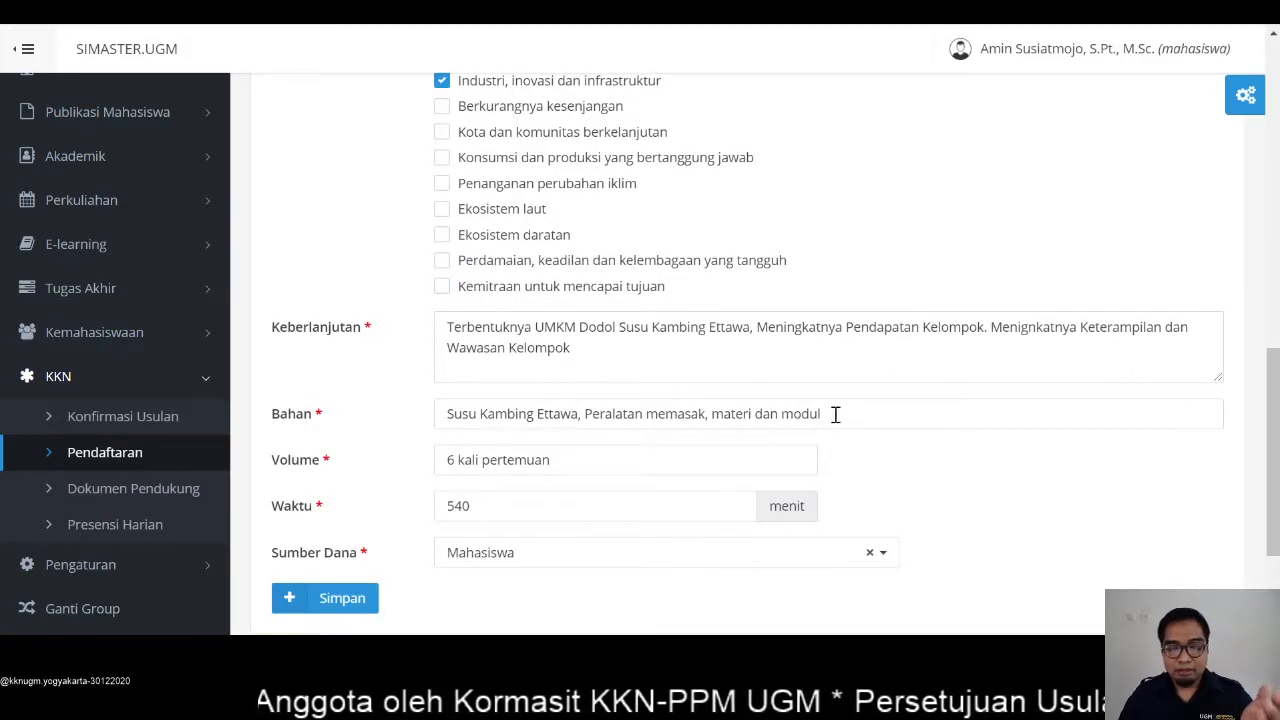
# Append ", Alat Packaging dan Leaflet Pemasaran" to the proposal's Bahan entry and save the proposal
pyautogui.click(447, 418)
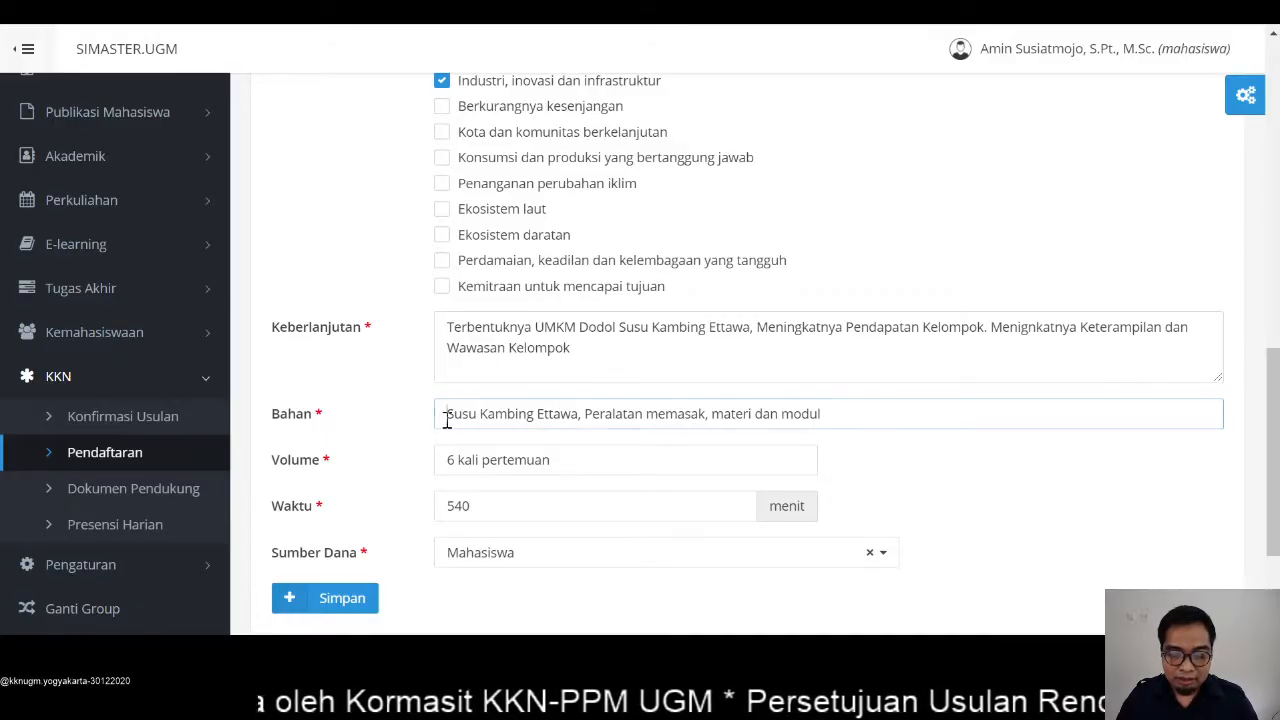
pyautogui.write(', Pa')
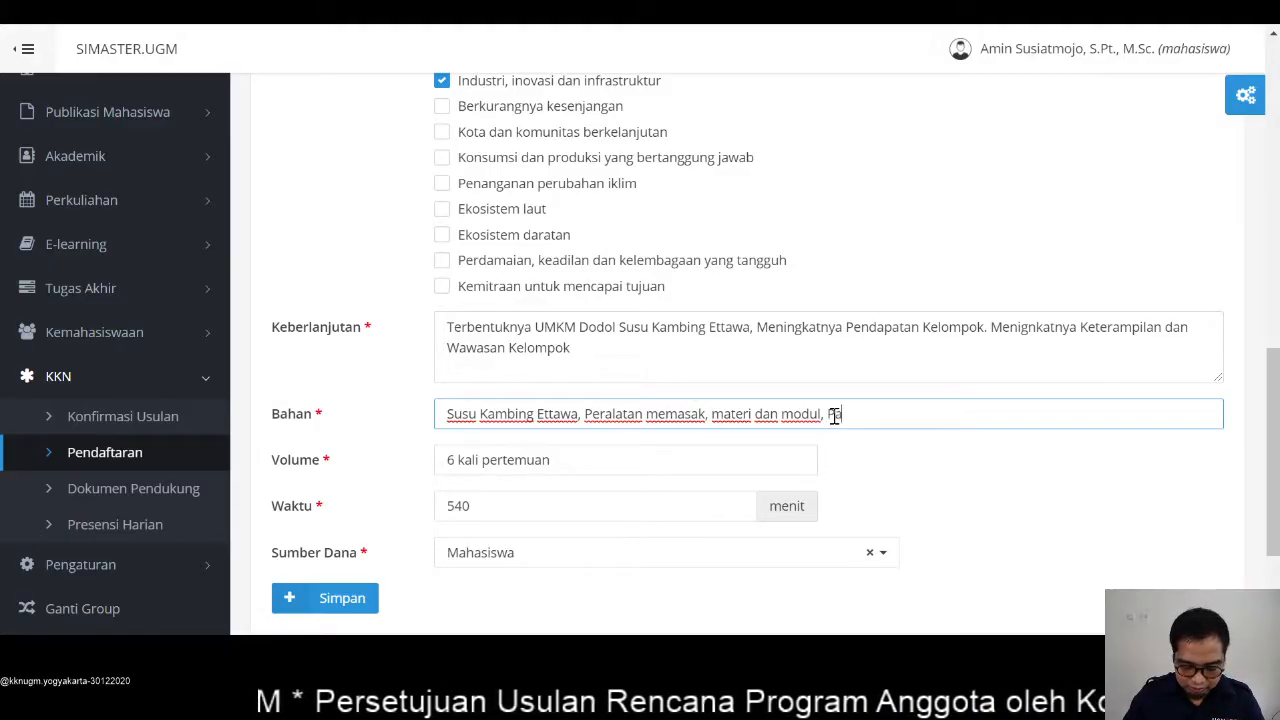
pyautogui.press('BackSpace')
pyautogui.press('BackSpace')
pyautogui.write('Ala')
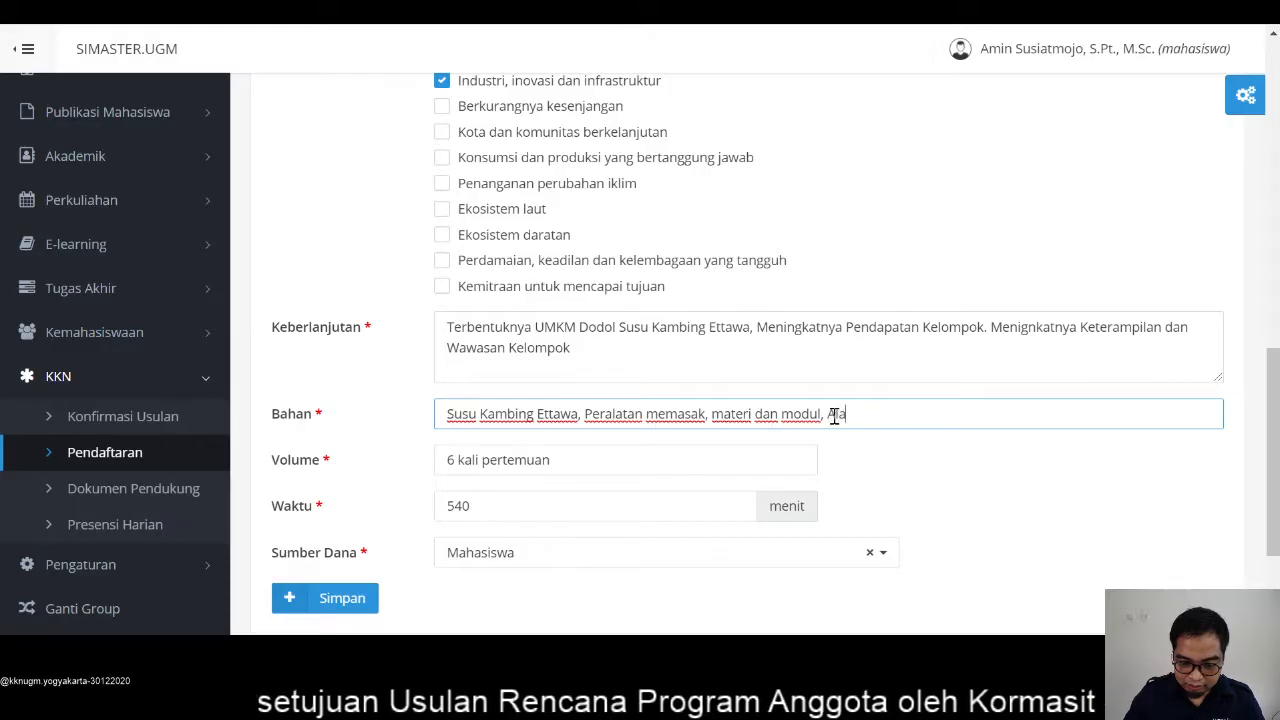
pyautogui.write('t Packag')
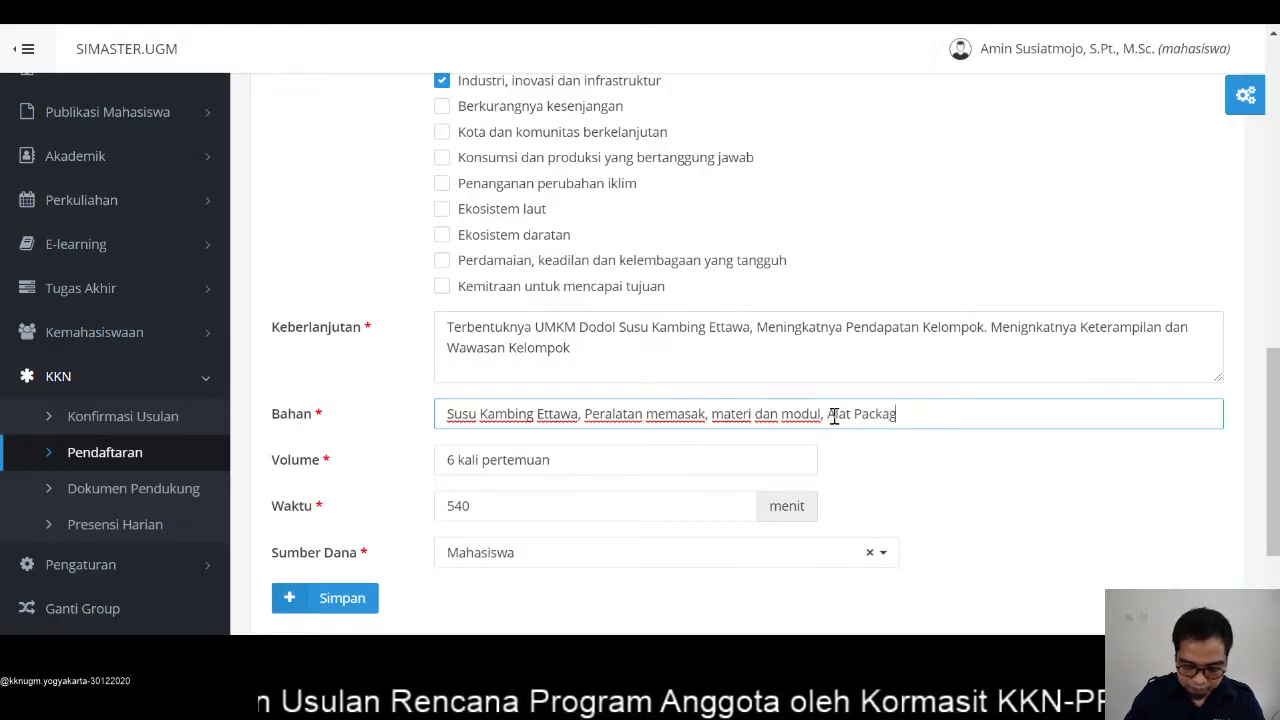
pyautogui.write('ing dan ALa')
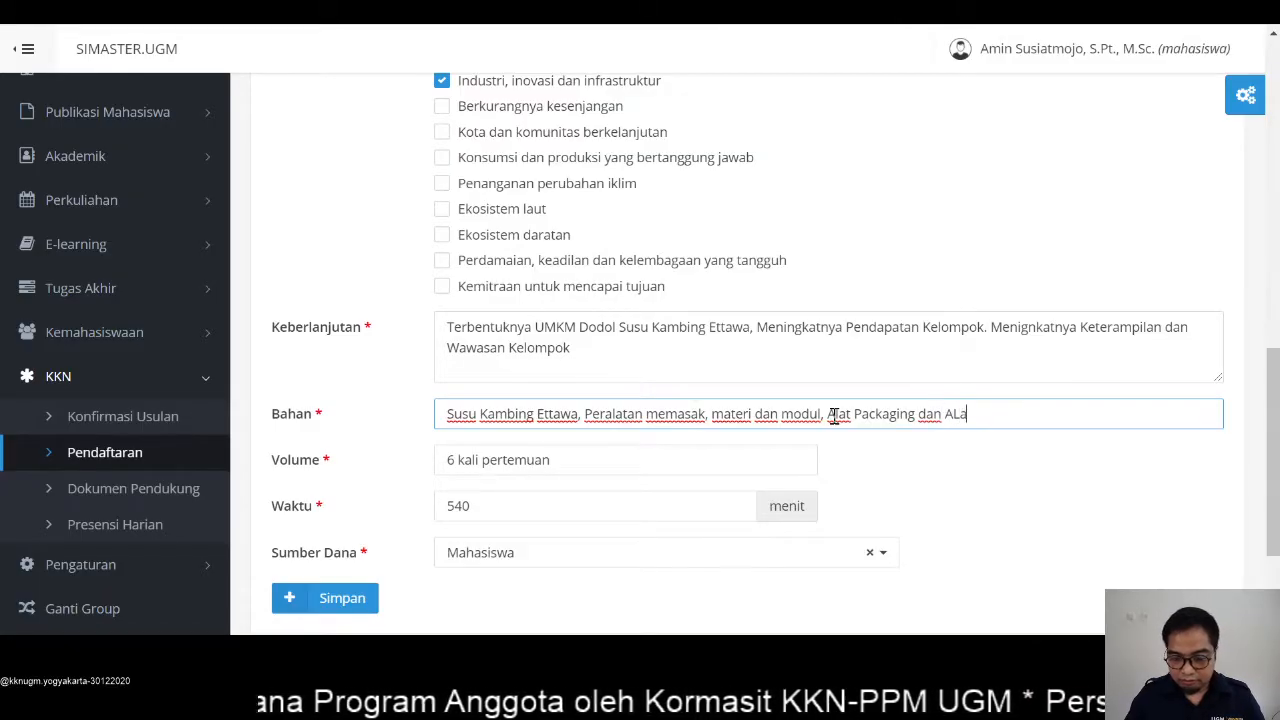
pyautogui.press('BackSpace')
pyautogui.press('BackSpace')
pyautogui.press('BackSpace')
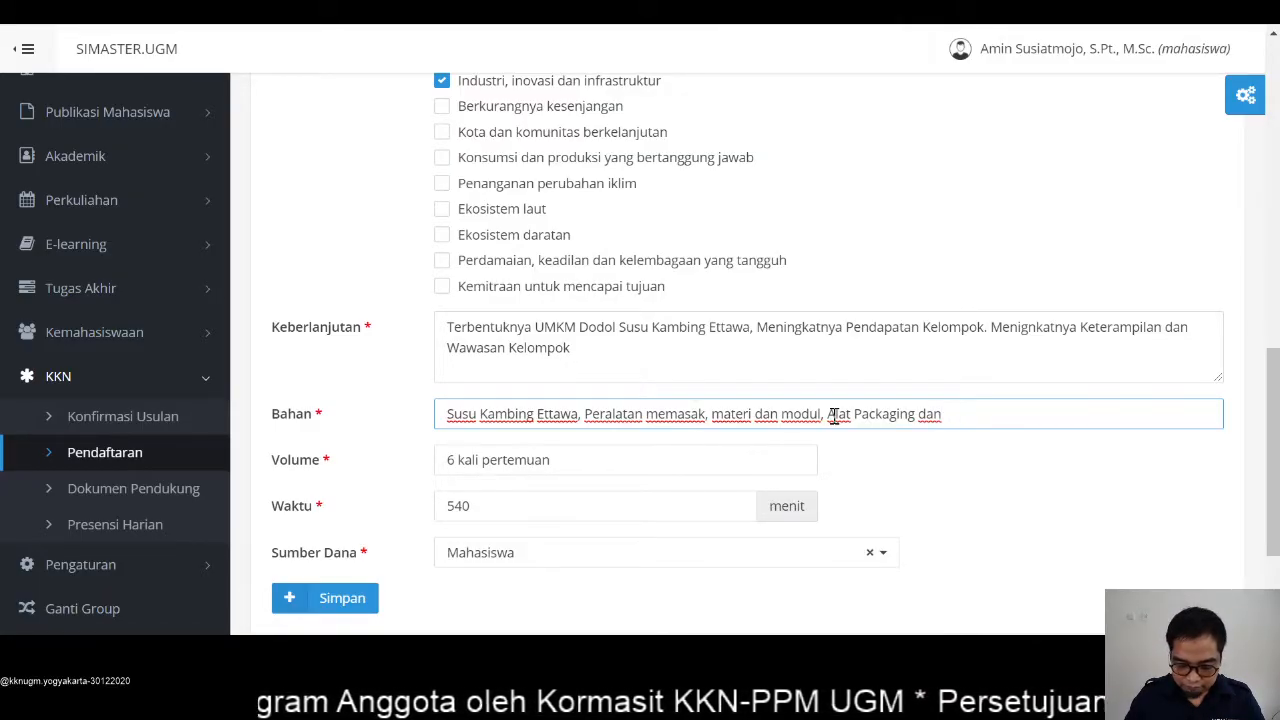
pyautogui.write('Lea')
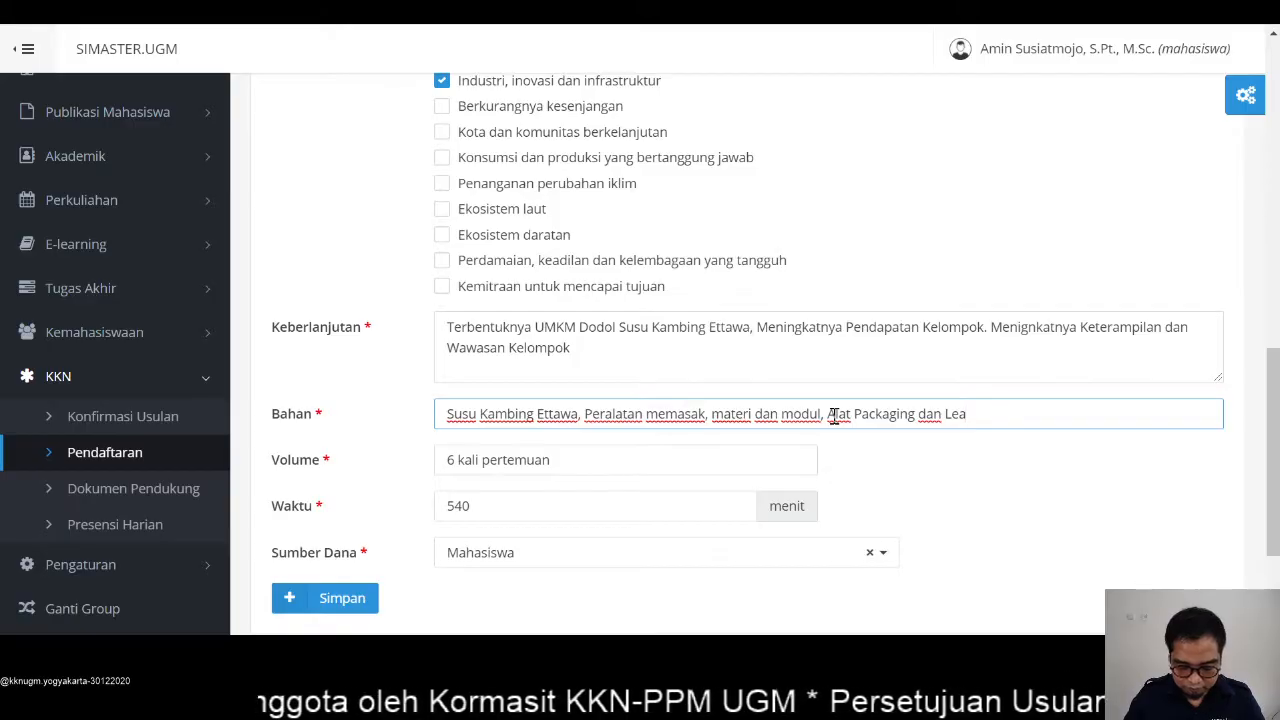
pyautogui.write('flet Pemasaran')
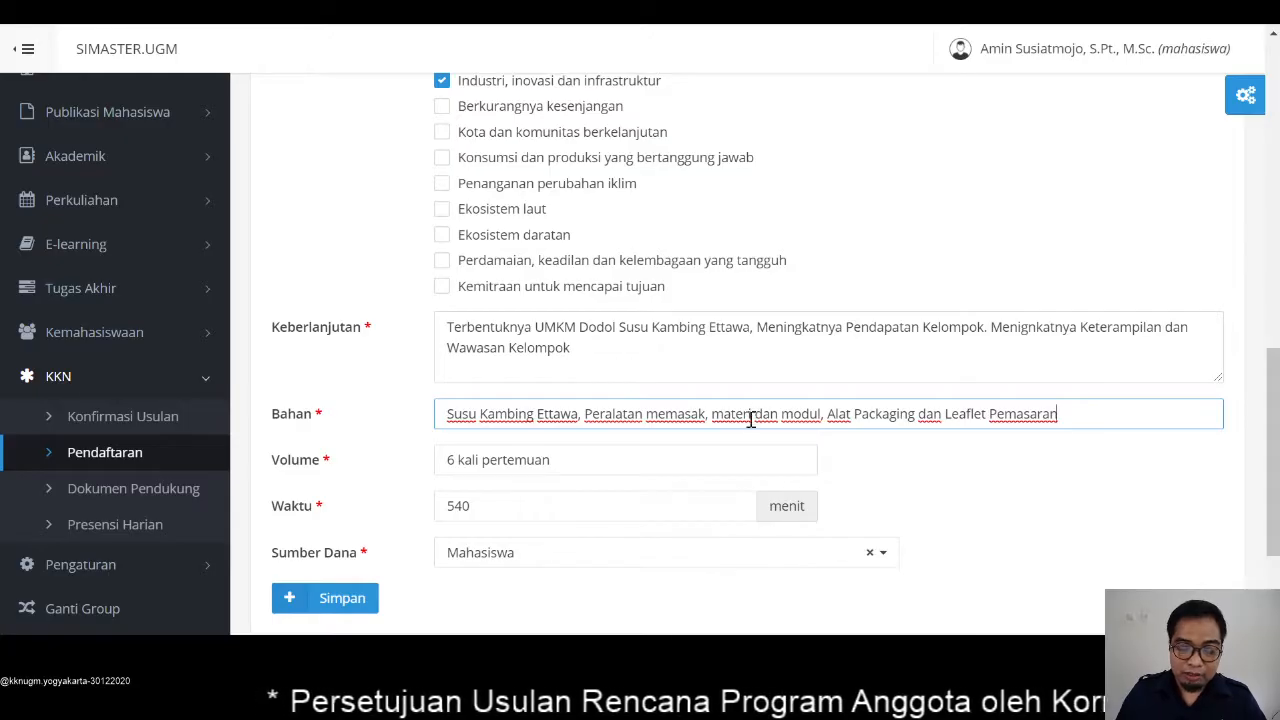
pyautogui.click(354, 600)
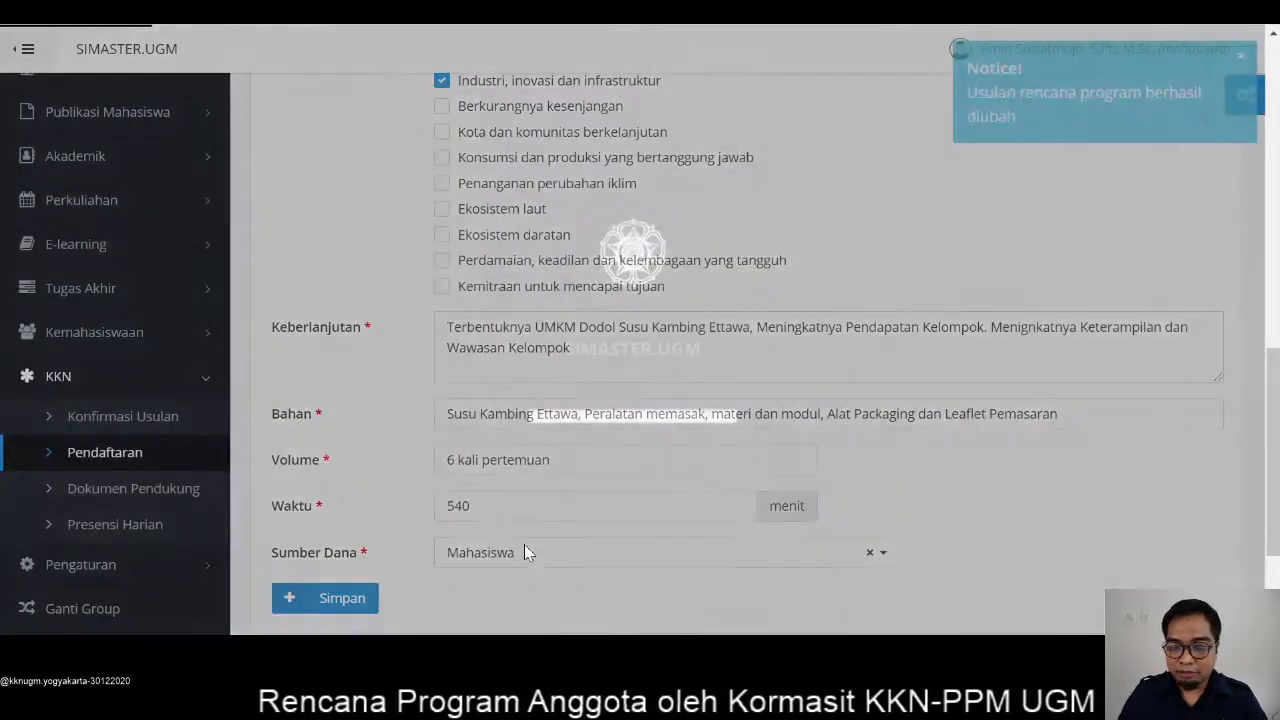
# Open the verification details of the [01:04:14] PETERNAKAN proposal from the sub-unit's proposal list
pyautogui.scroll(4, 1037, 263)
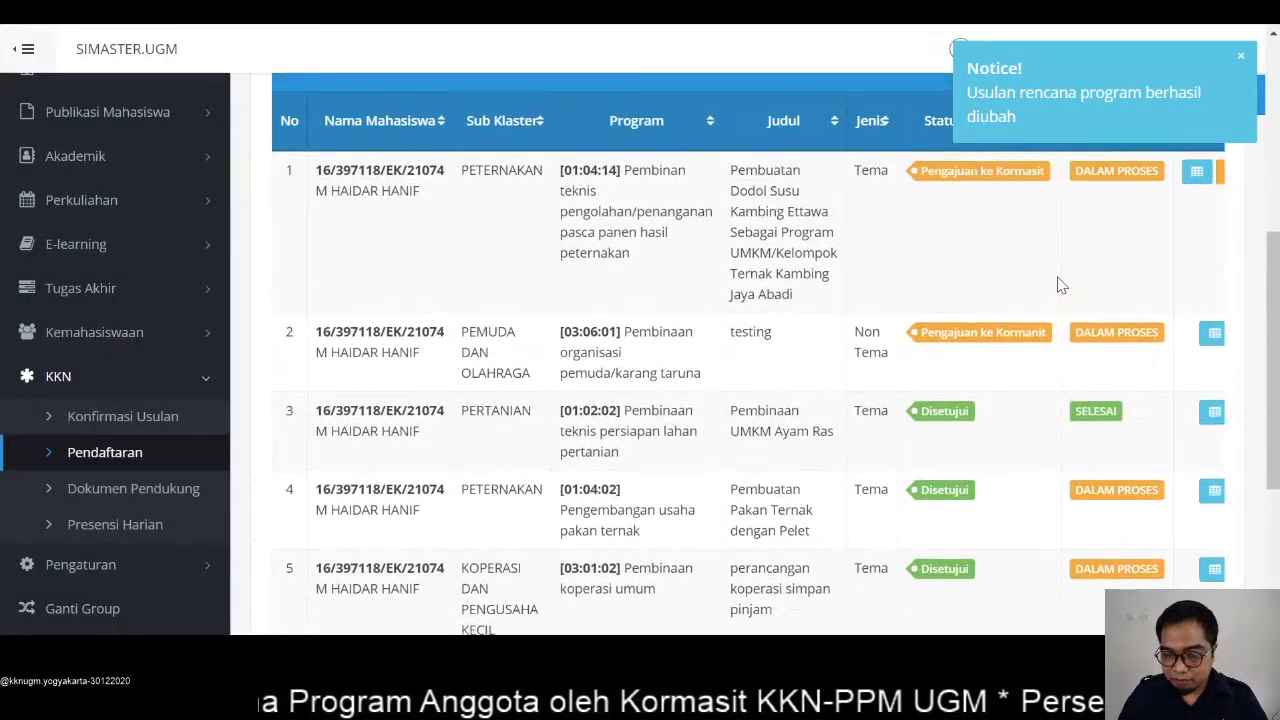
pyautogui.scroll(-4, 1080, 540)
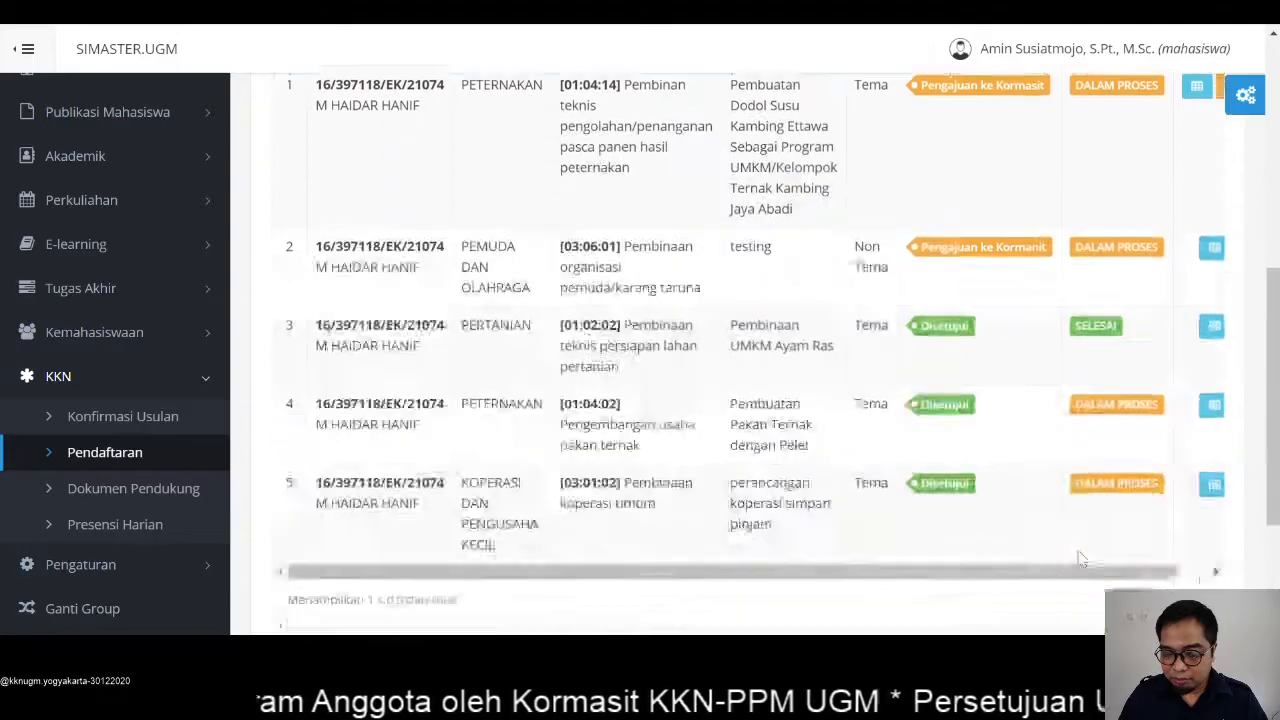
pyautogui.scroll(1, 1101, 436)
pyautogui.moveTo(1094, 451); pyautogui.dragTo(1220, 449)
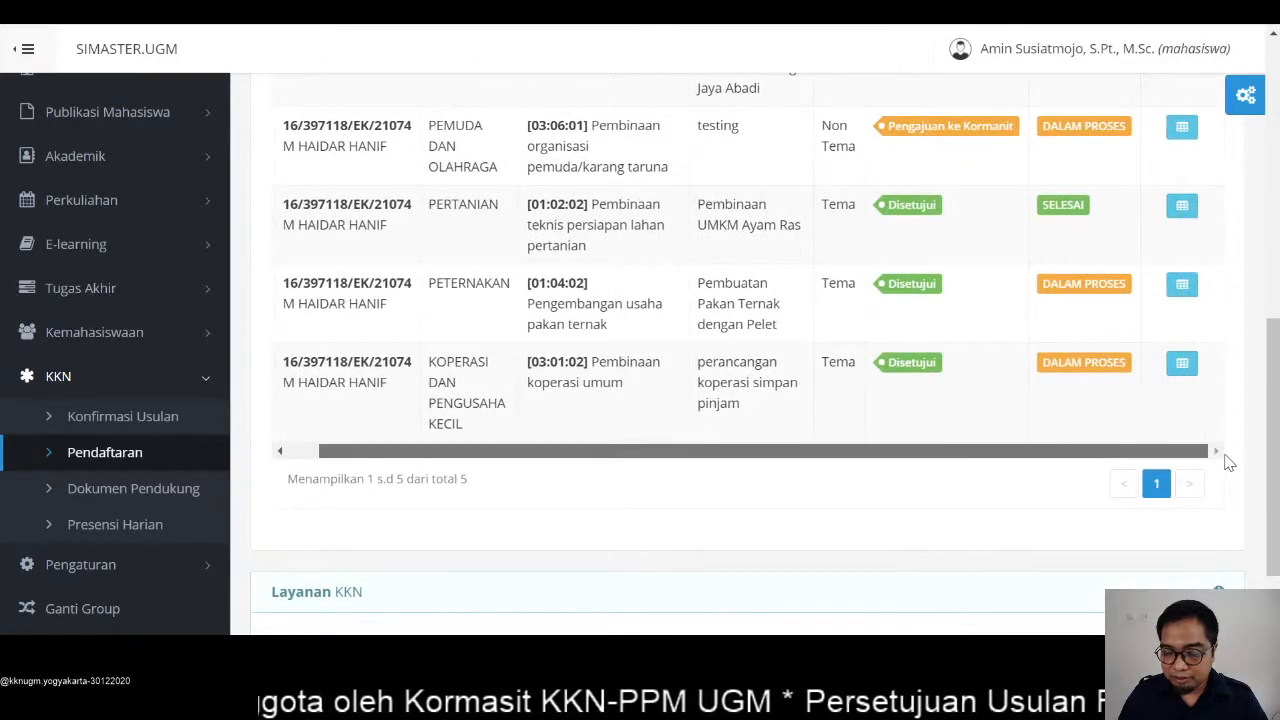
pyautogui.scroll(6, 1086, 350)
pyautogui.scroll(-3, 1086, 354)
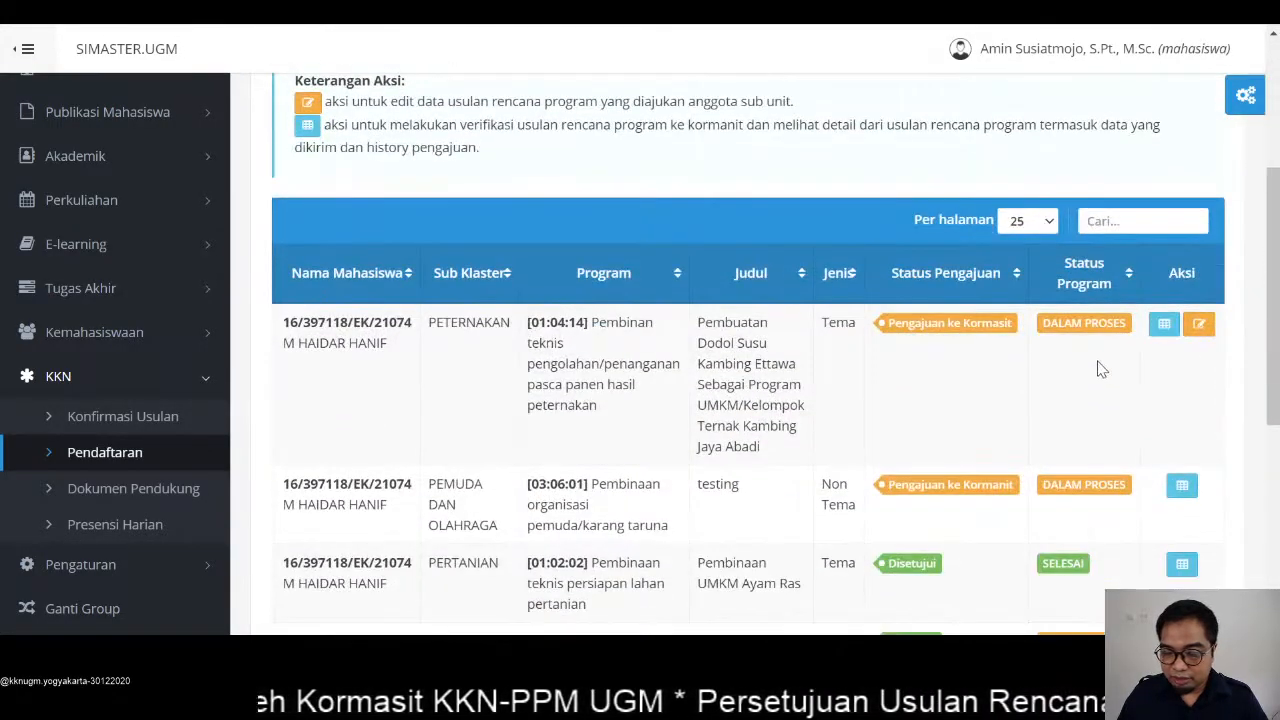
pyautogui.click(1167, 326)
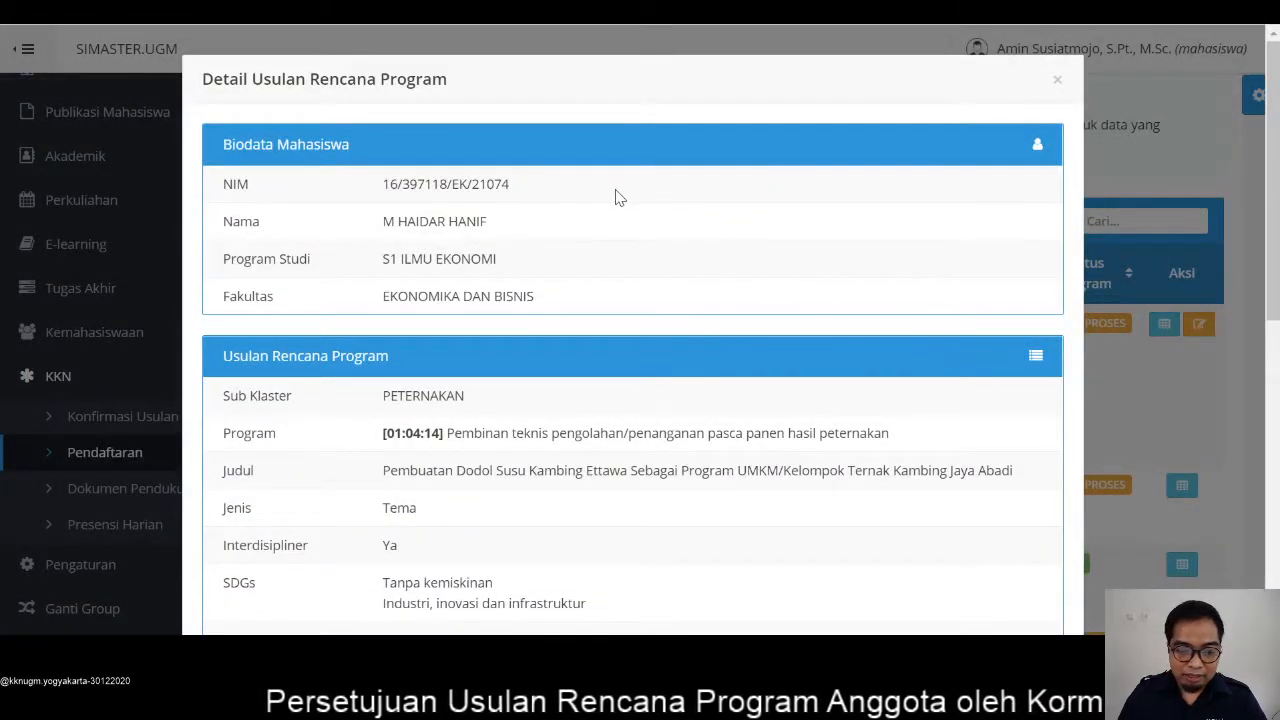
# Review the proposal's details and log, approve forwarding it to Kormanit, and check its submission status in the list
pyautogui.scroll(-1, 615, 197)
pyautogui.scroll(1, 615, 197)
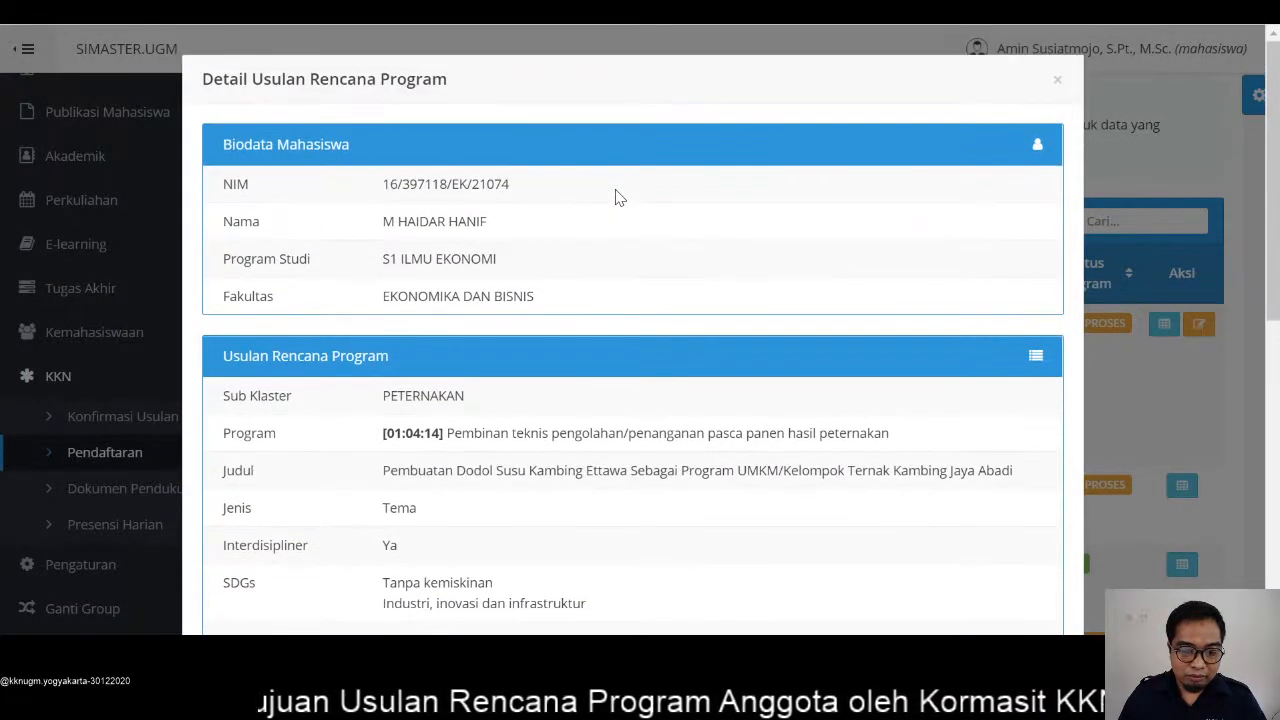
pyautogui.scroll(-5, 615, 197)
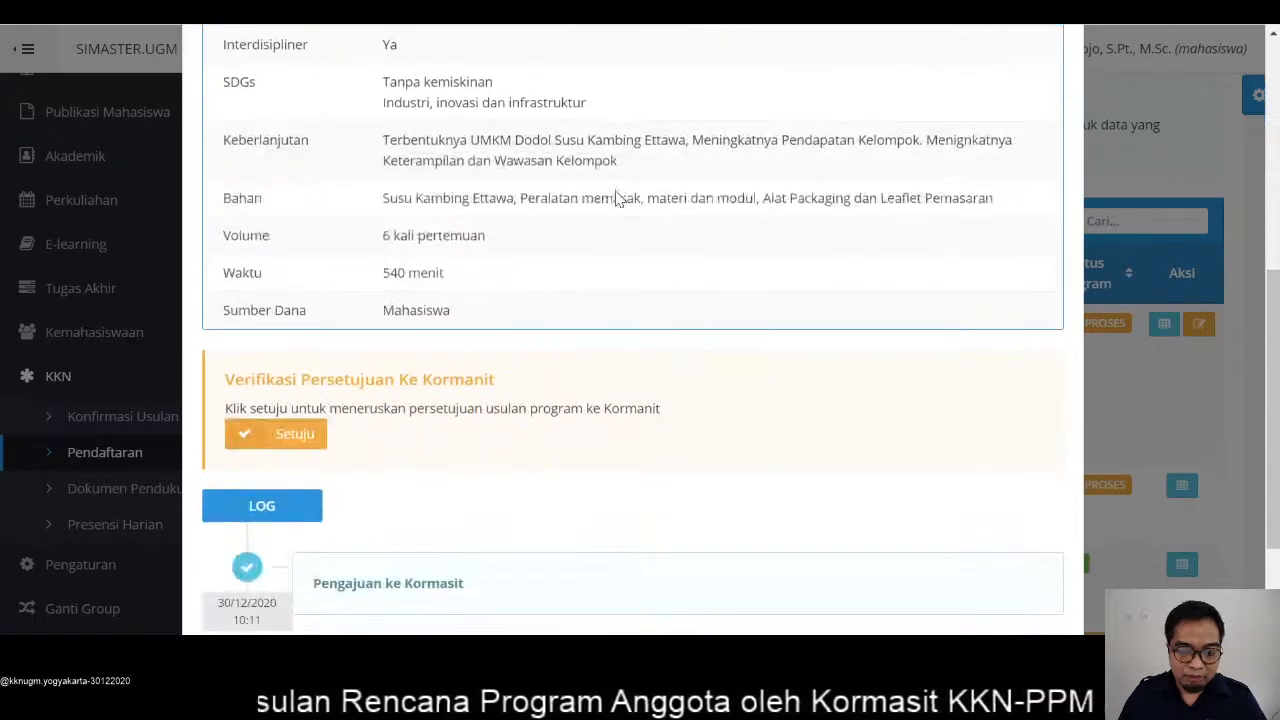
pyautogui.scroll(-1, 615, 192)
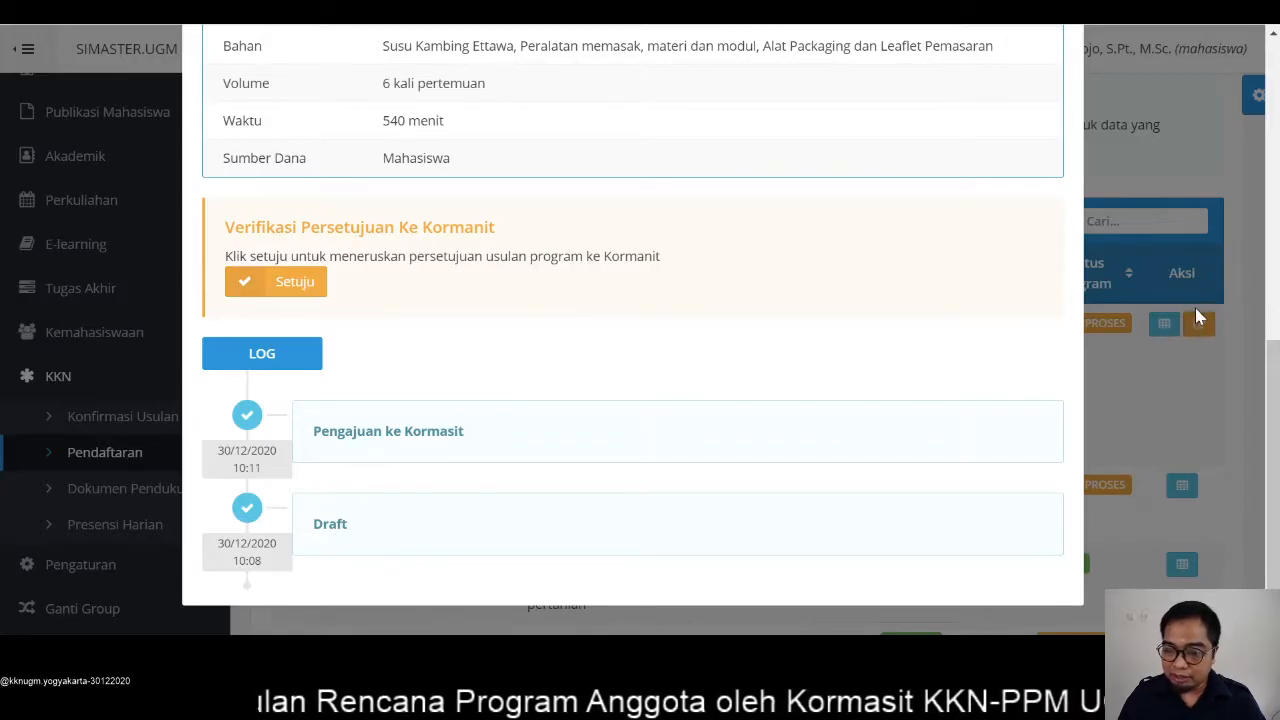
pyautogui.click(282, 283)
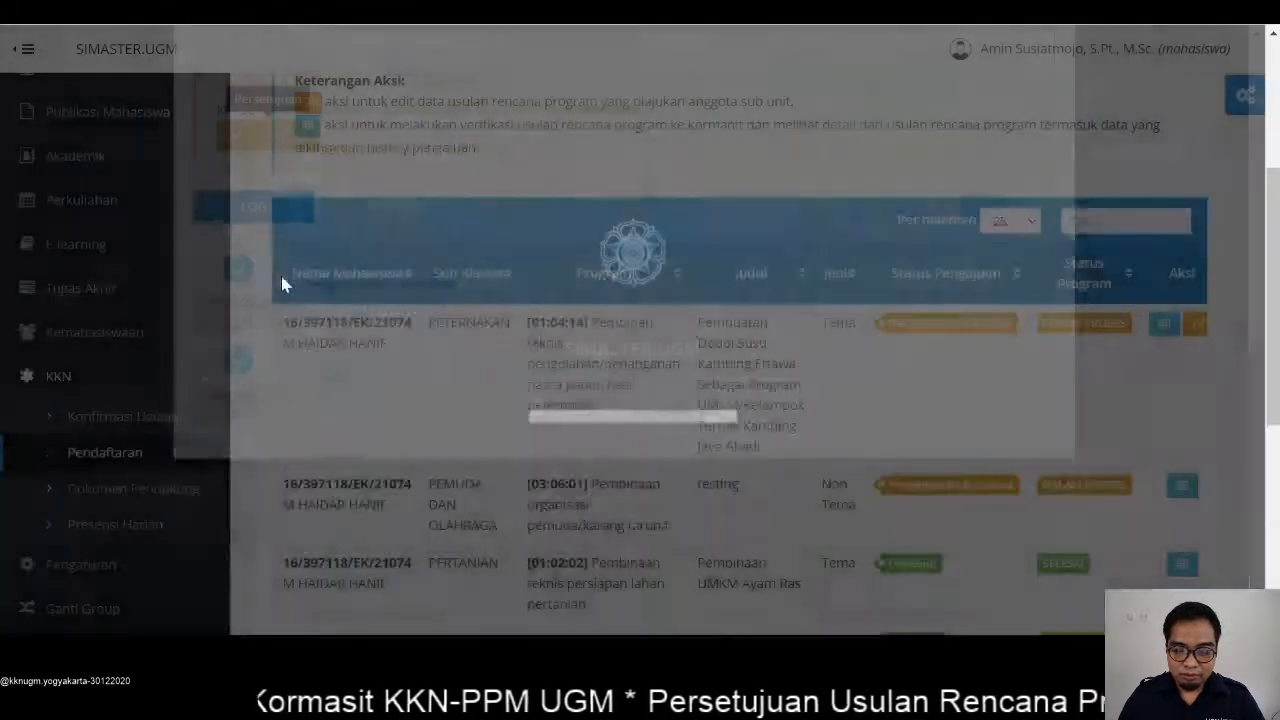
pyautogui.scroll(-1, 790, 418)
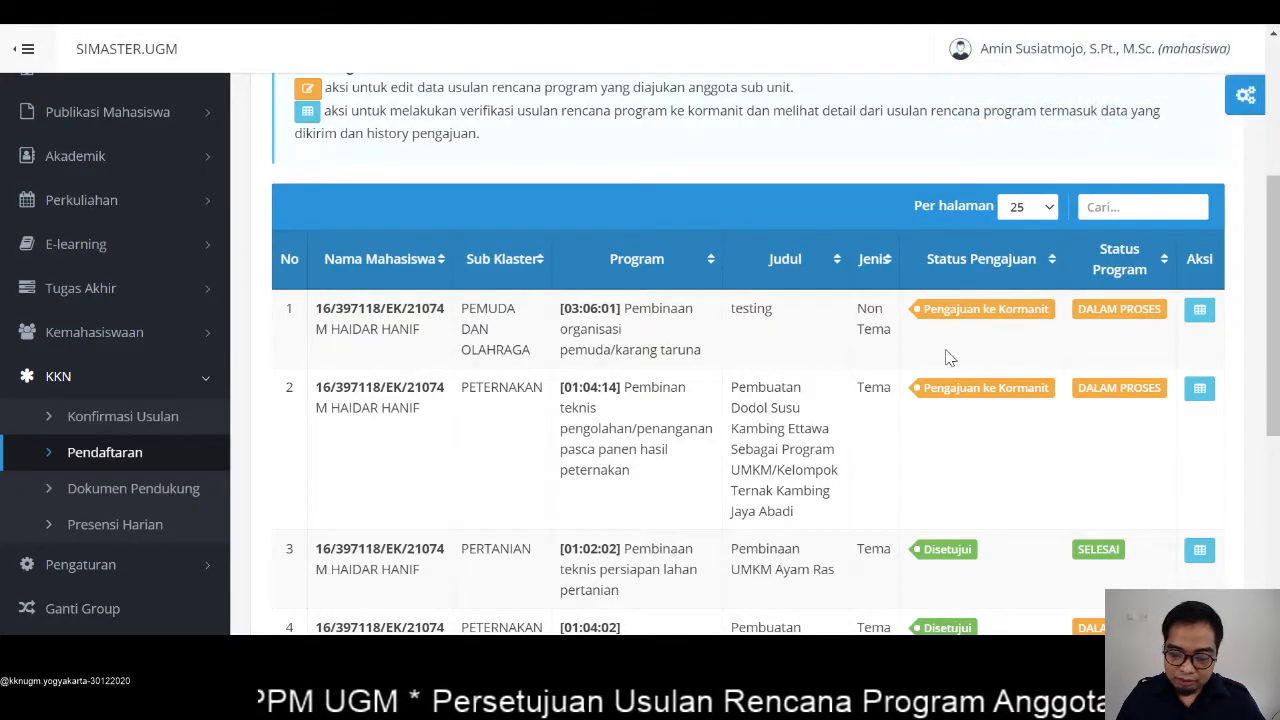
pyautogui.scroll(-1, 946, 354)
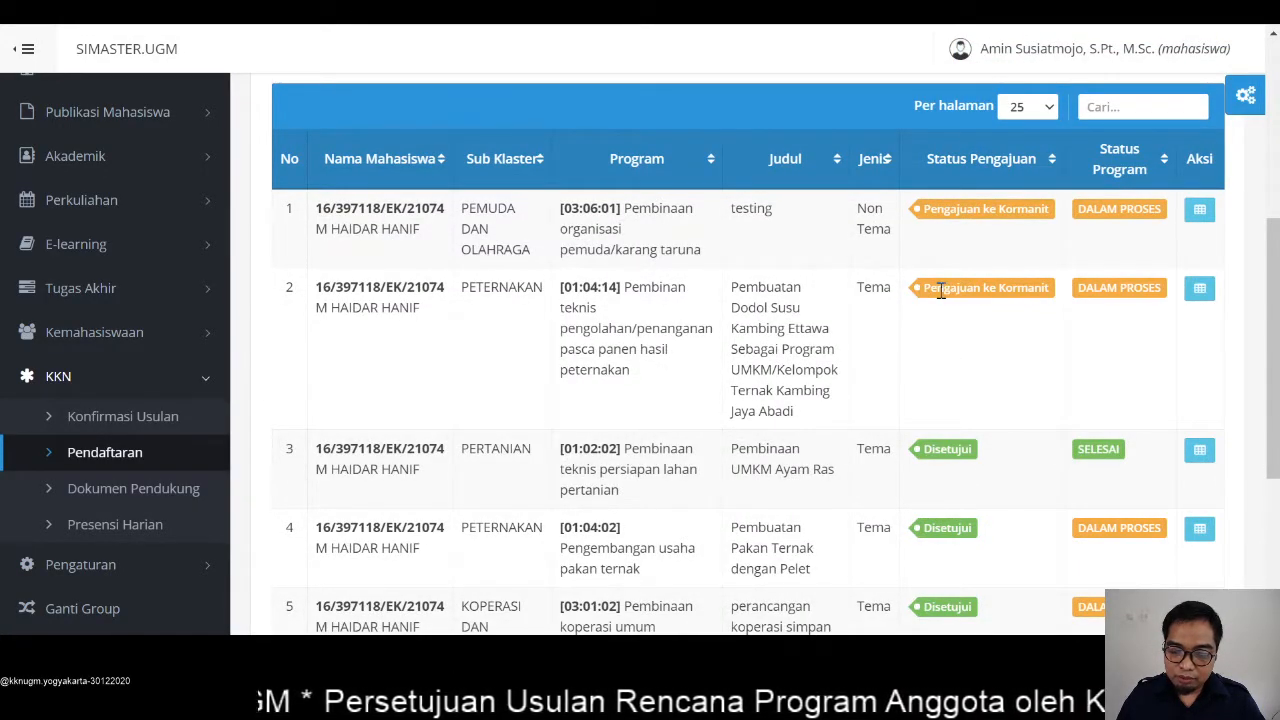